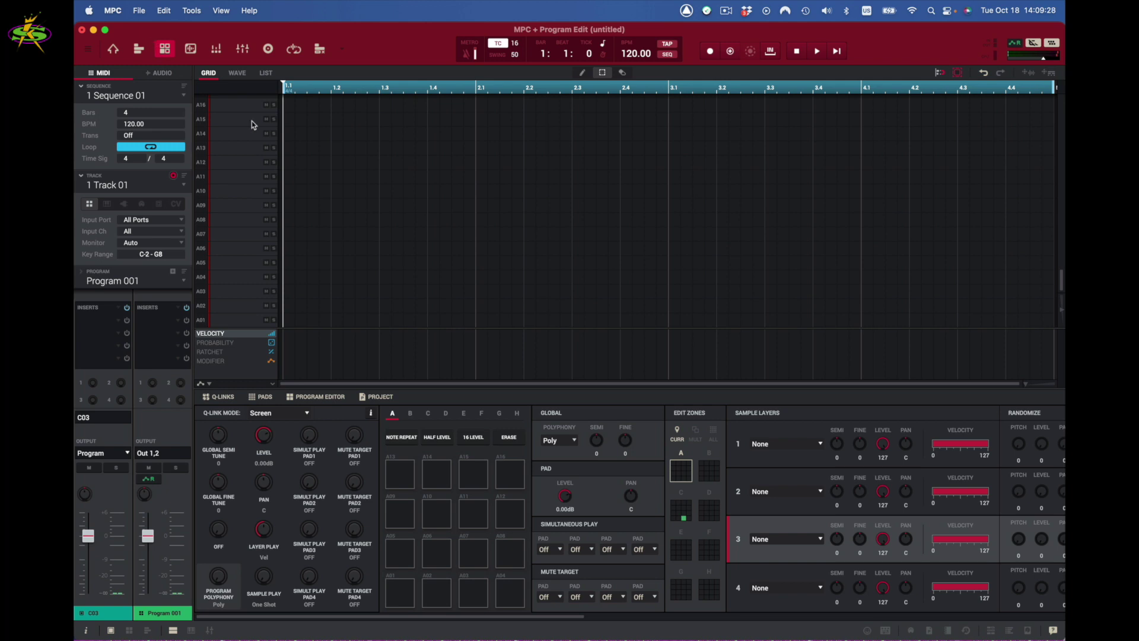
- Switch the track to Keygroup with the 808 bass program and scroll to its Envelope, Filter and LFO
click(109, 207)
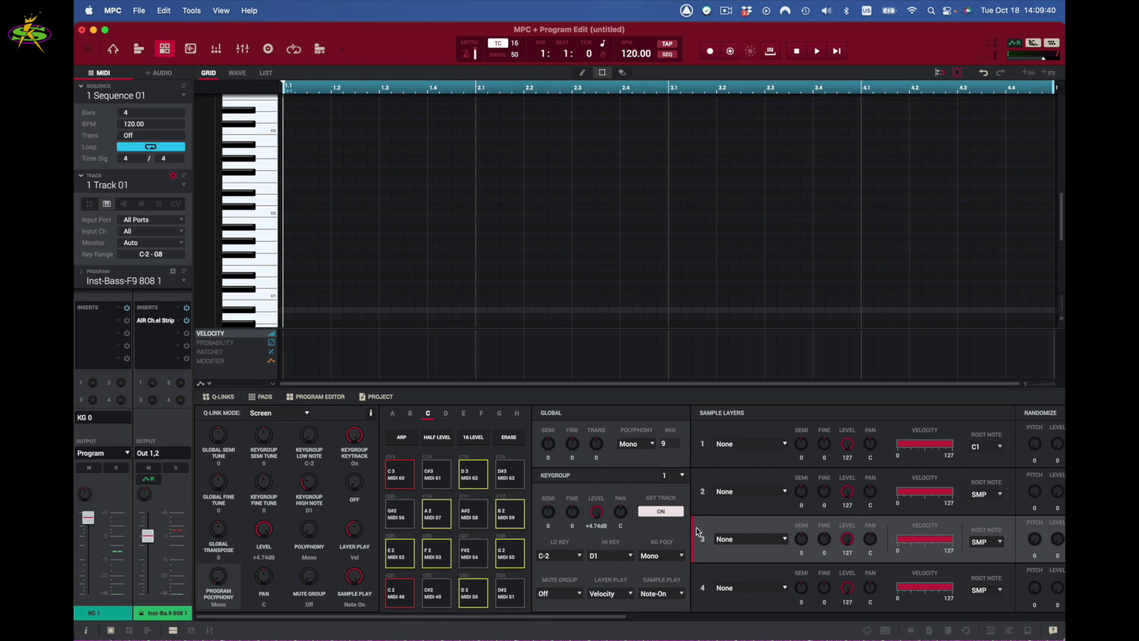
scroll(697, 531, right, 5)
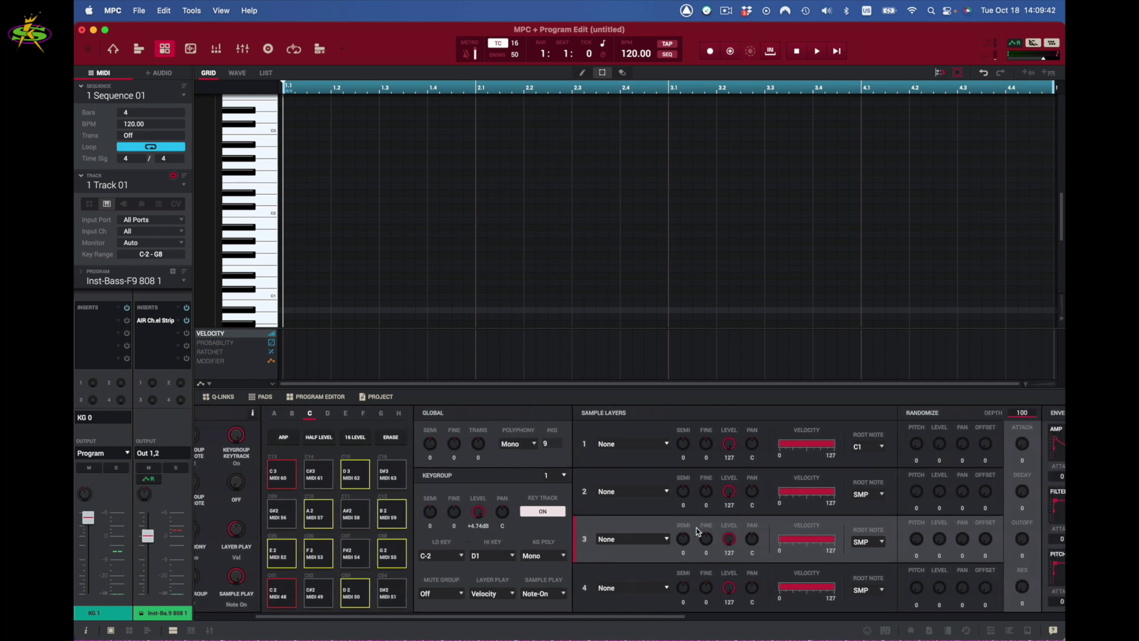
scroll(697, 531, right, 2)
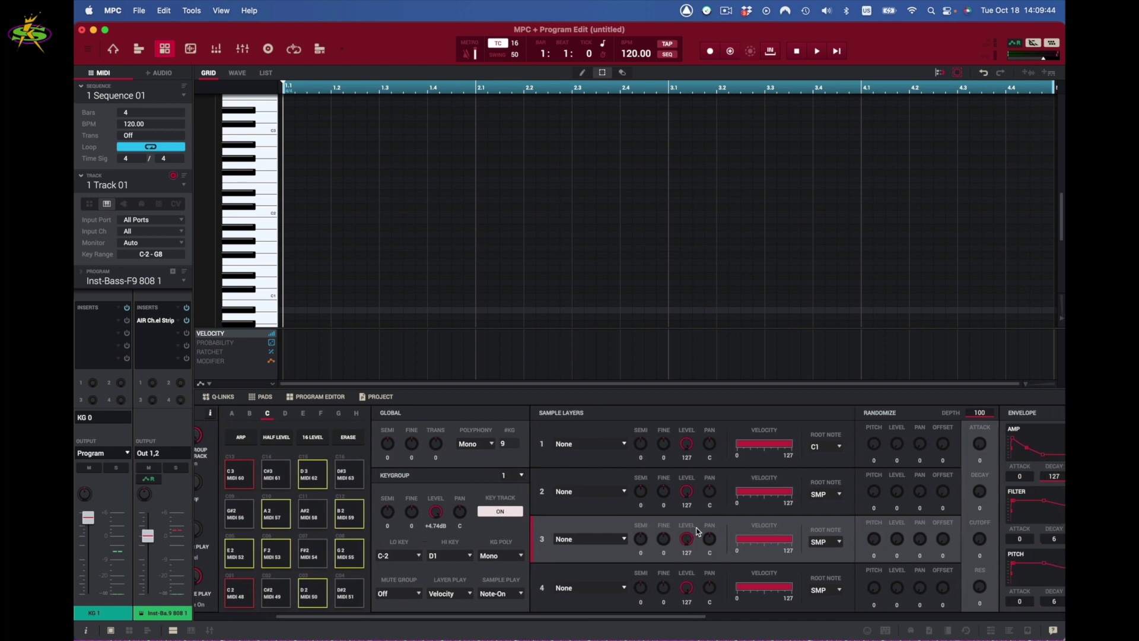
scroll(697, 531, right, 6)
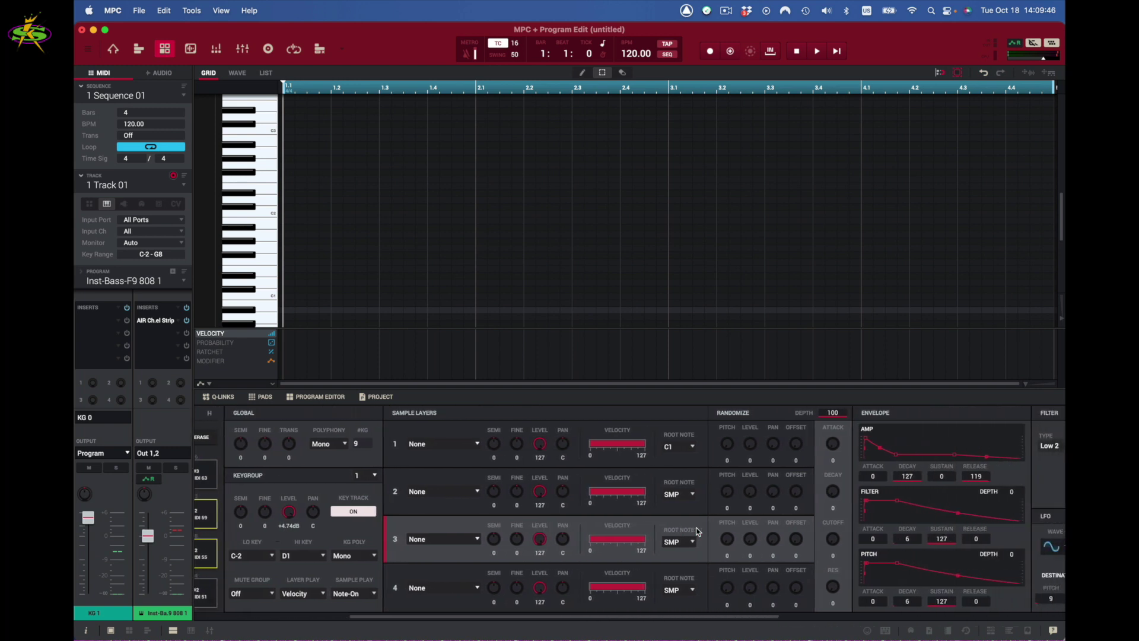
scroll(725, 457, right, 3)
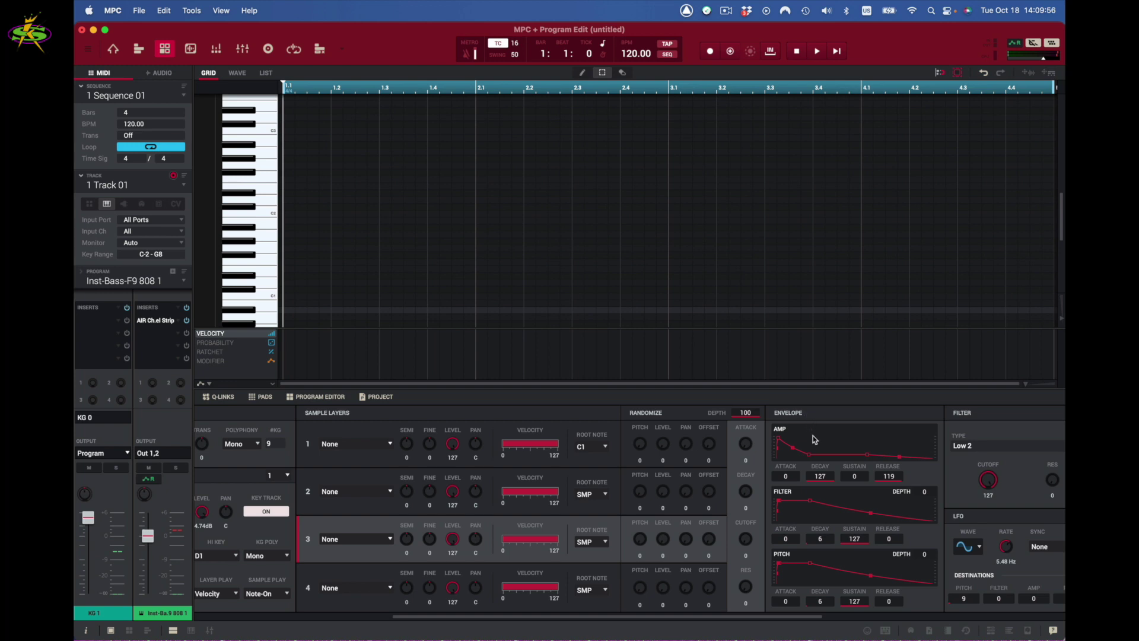
scroll(819, 496, right, 5)
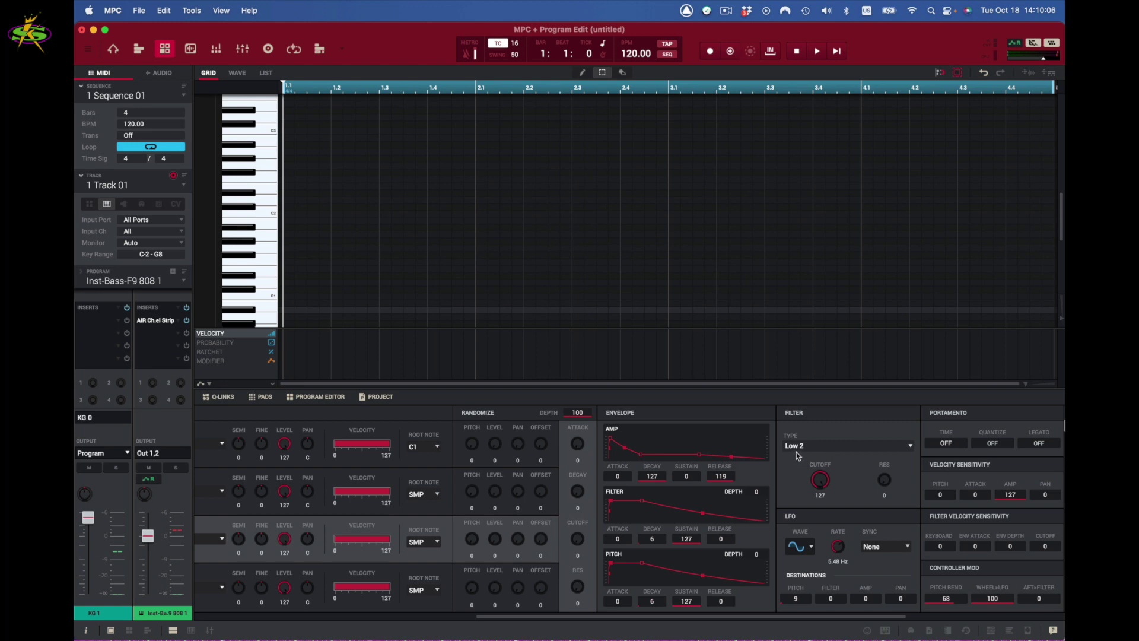
- Check the LFO wave shapes, then reveal the Project and Samples panels listing the Inst-Bass-F9 808 files
click(810, 549)
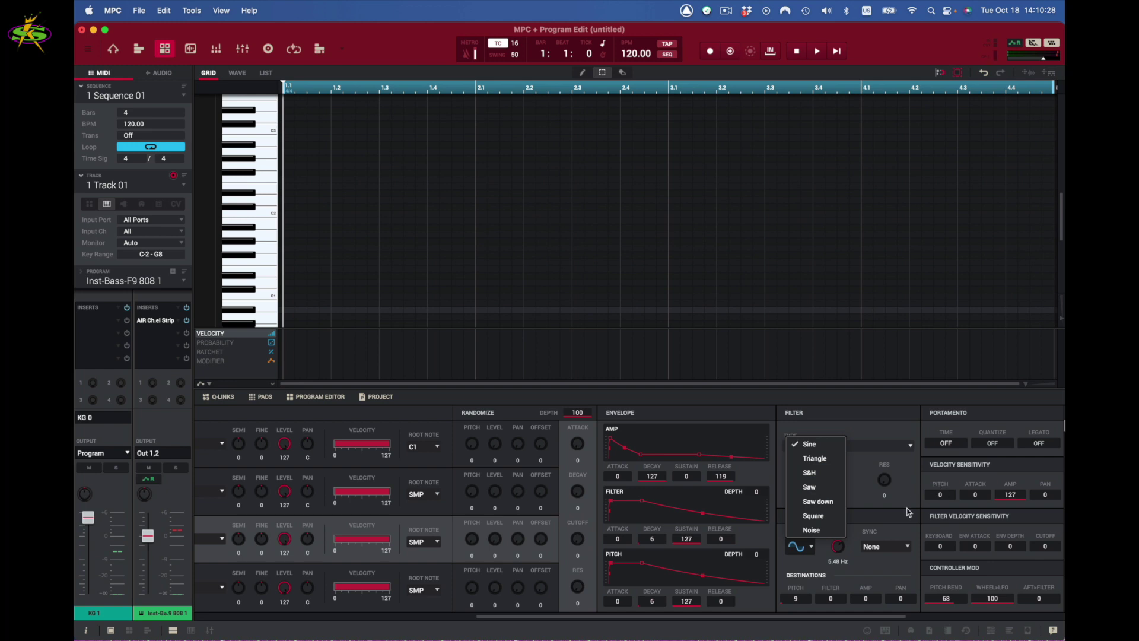
drag(819, 617, 988, 623)
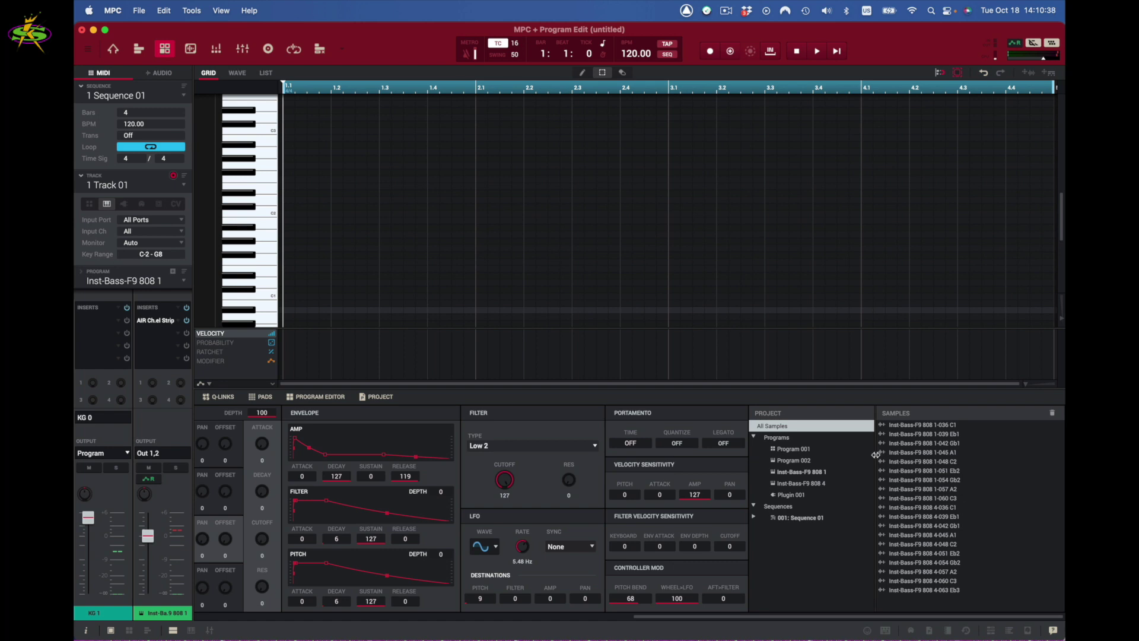
- Load Inst-Bass-F9 808 1-060 C3 onto layer 1 and audition notes up the keyboard
scroll(875, 454, left, 5)
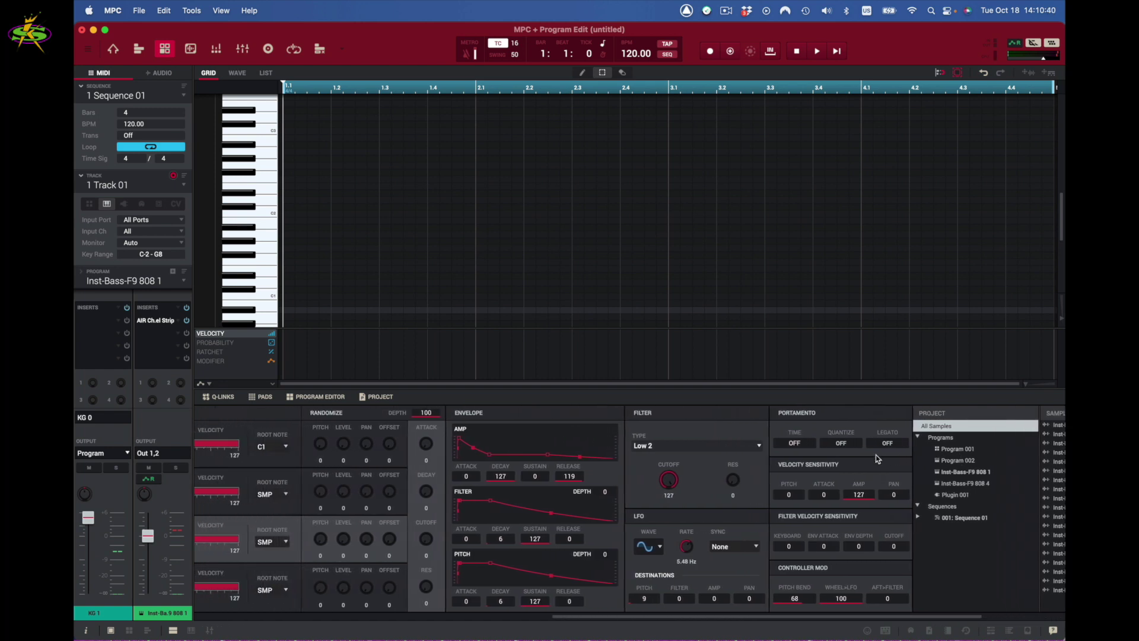
scroll(876, 454, left, 5)
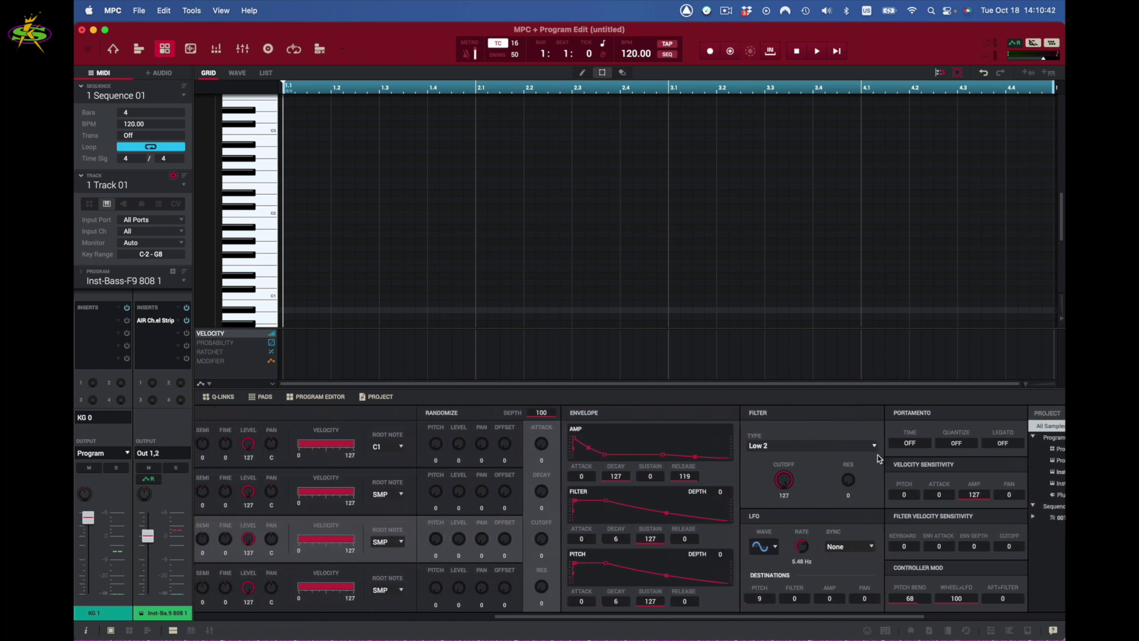
scroll(877, 455, left, 6)
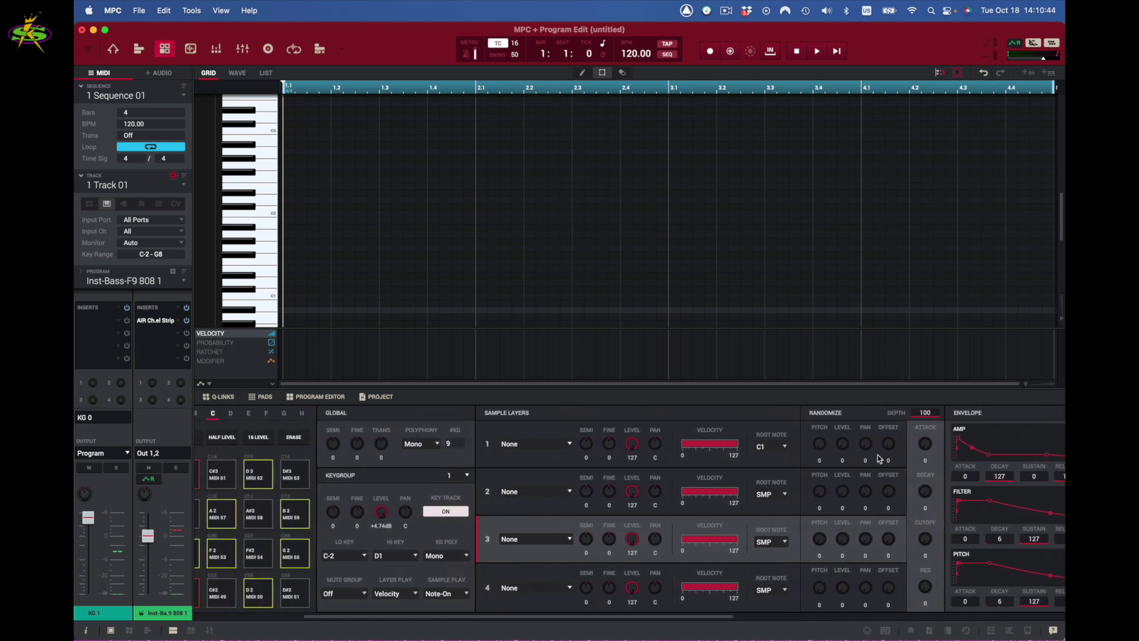
scroll(878, 455, left, 5)
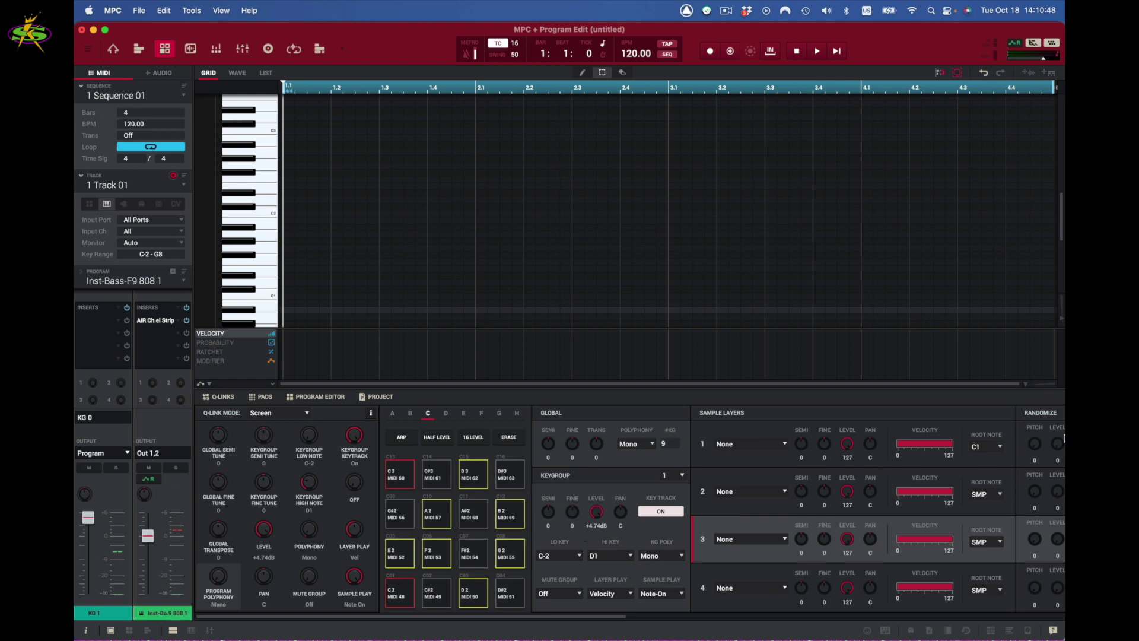
click(786, 444)
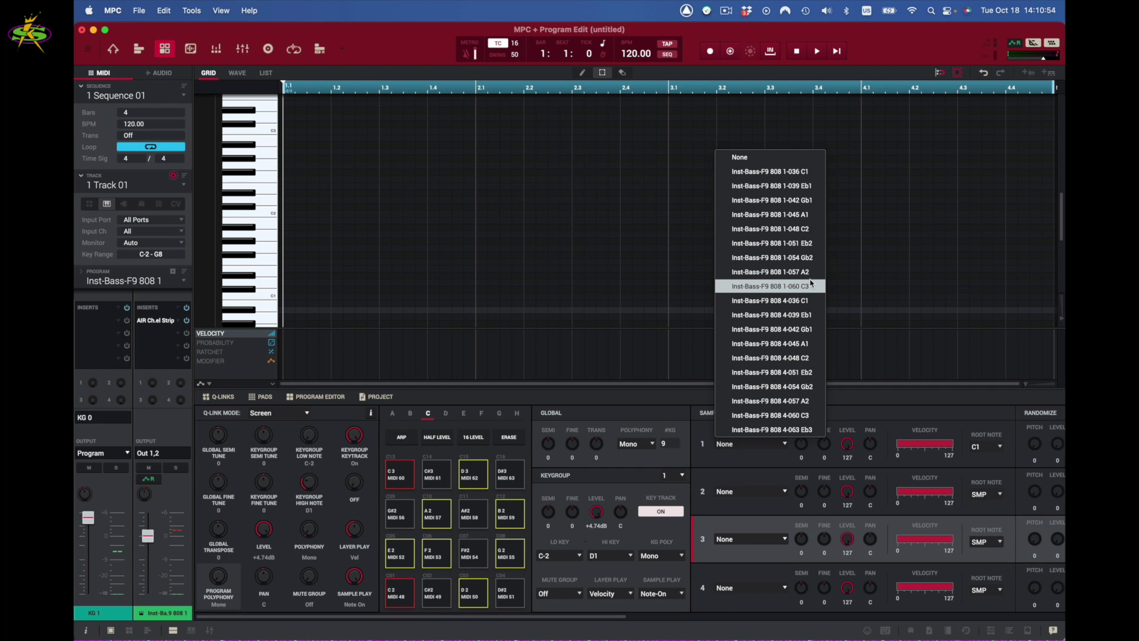
click(772, 286)
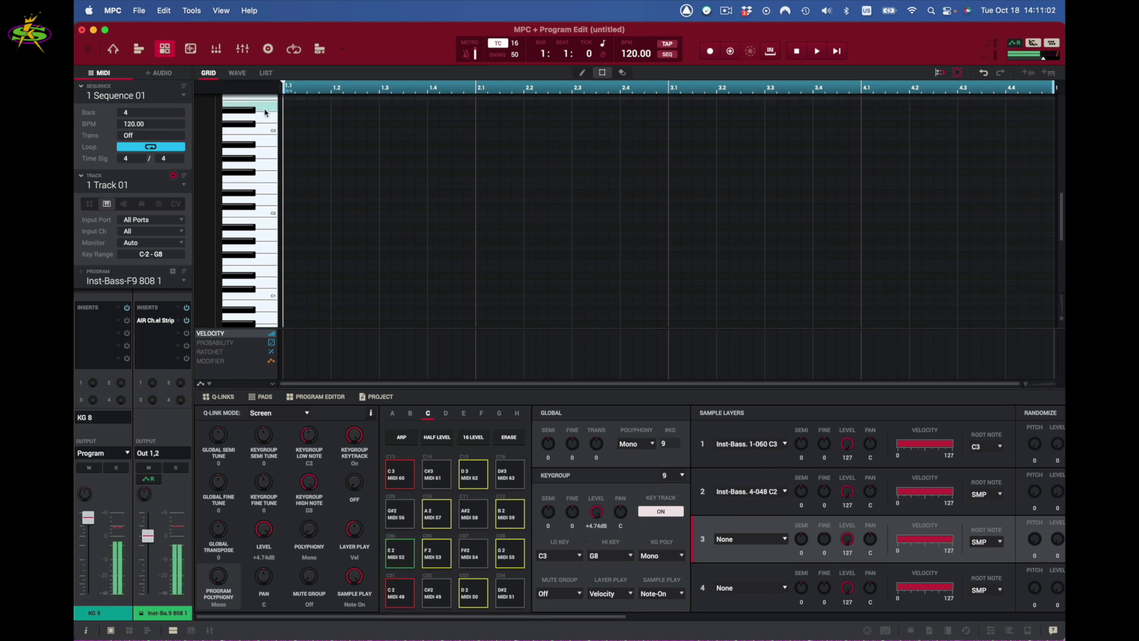
mouse_move(265, 113)
mouse_down()
mouse_move(253, 126)
mouse_move(238, 231)
mouse_move(243, 301)
mouse_up()
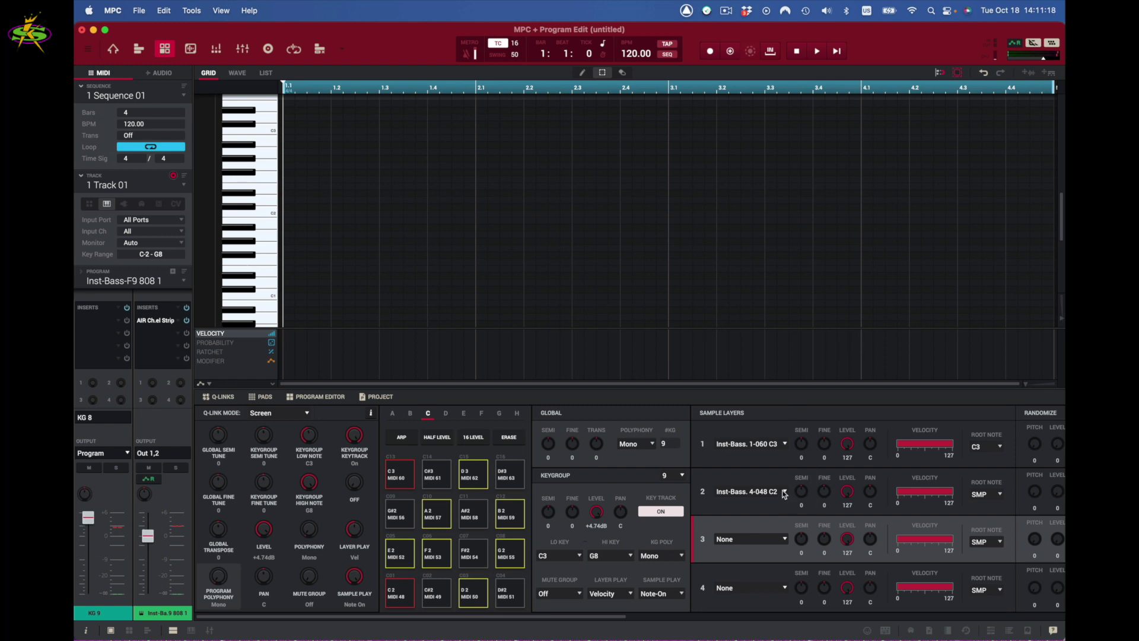
click(237, 220)
click(239, 201)
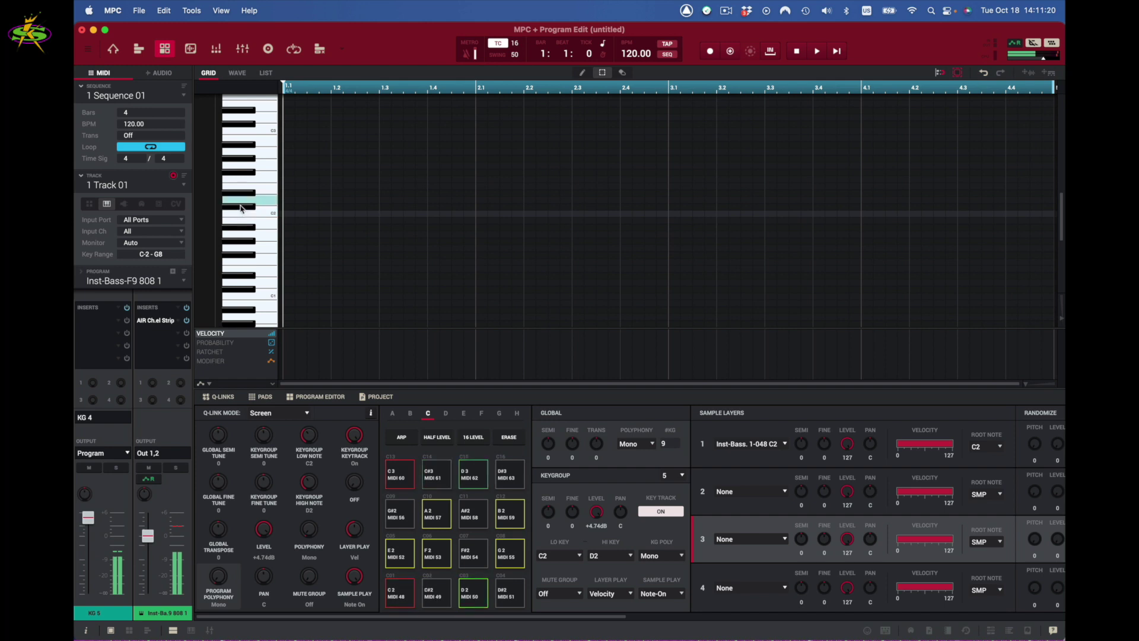
click(243, 191)
click(247, 230)
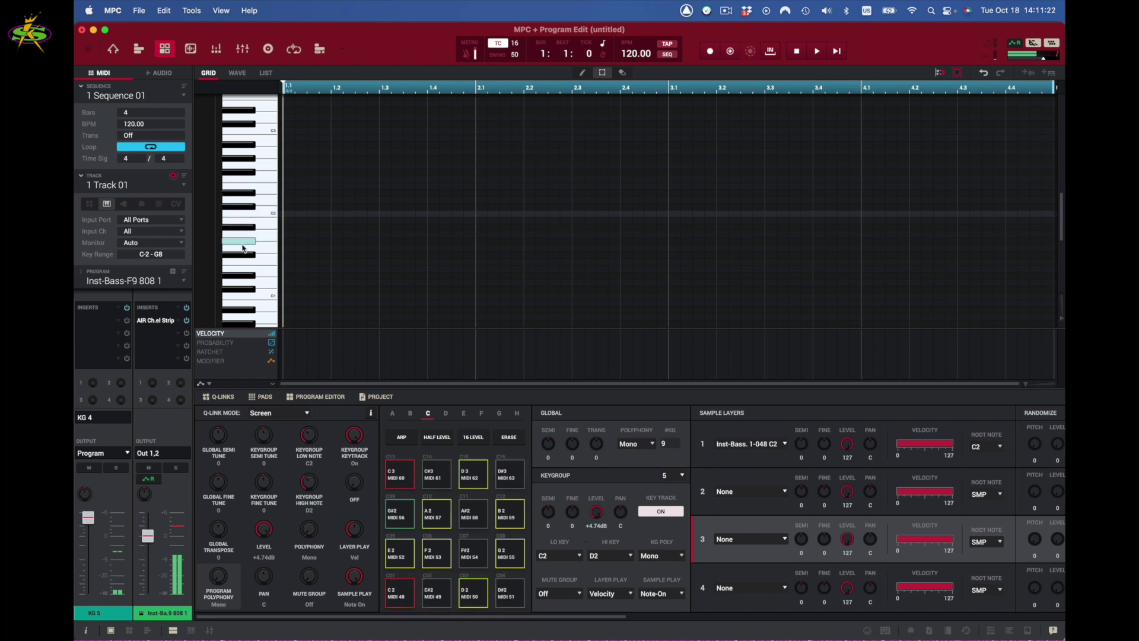
click(237, 248)
click(237, 260)
click(235, 272)
click(231, 284)
click(231, 289)
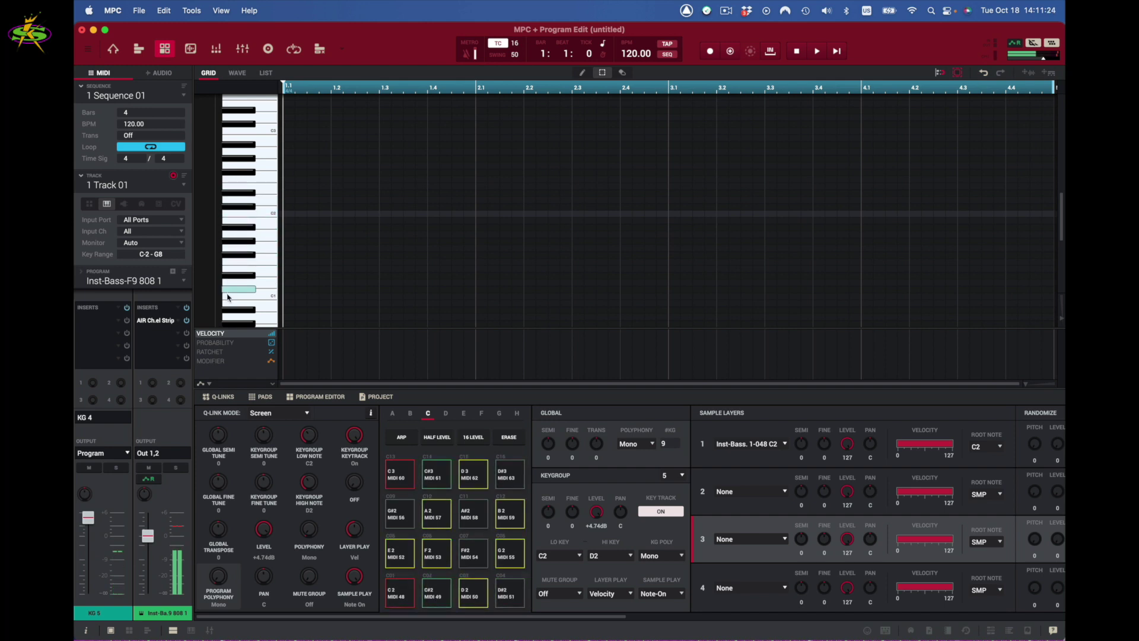
click(231, 299)
click(233, 314)
click(233, 303)
click(236, 289)
click(241, 274)
click(247, 256)
click(248, 246)
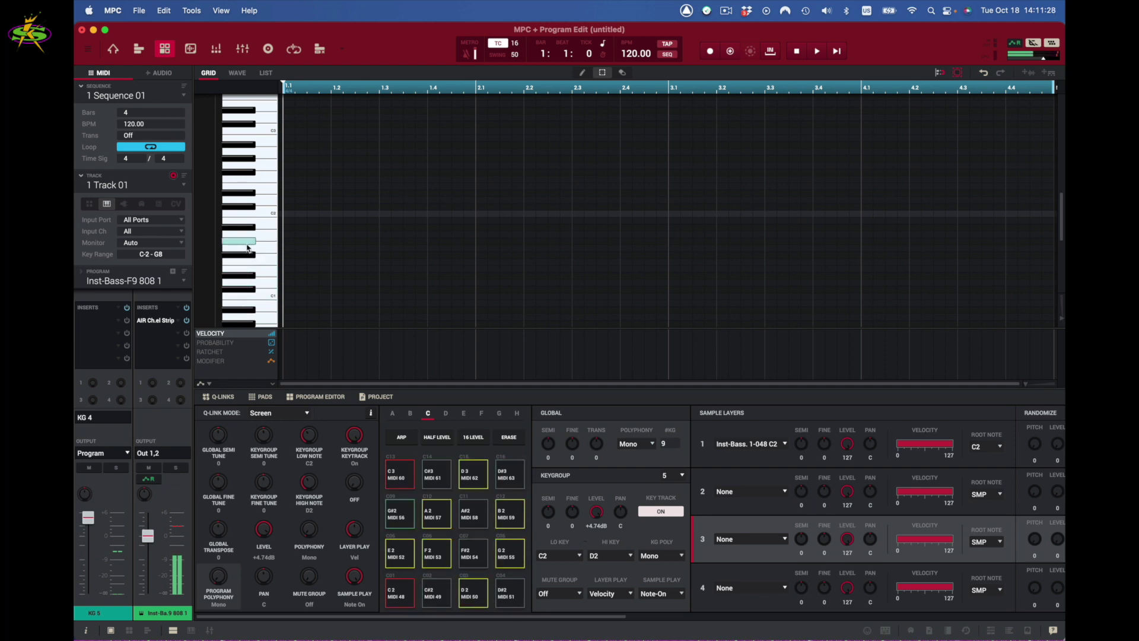
click(251, 234)
click(254, 221)
click(258, 198)
click(258, 178)
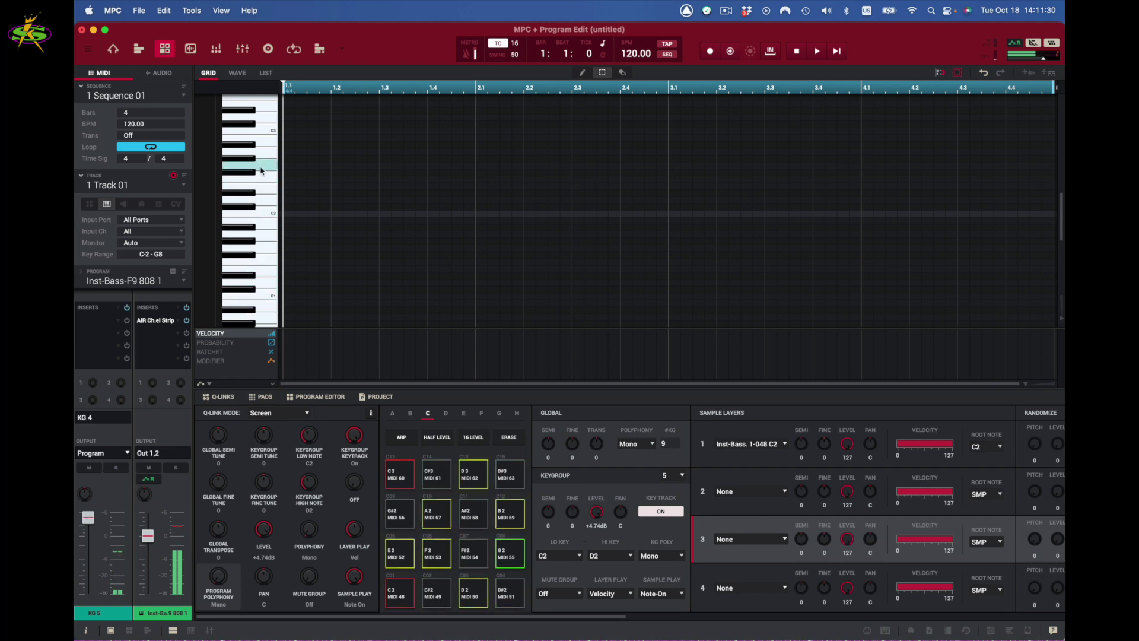
click(259, 158)
click(259, 140)
click(261, 117)
click(784, 492)
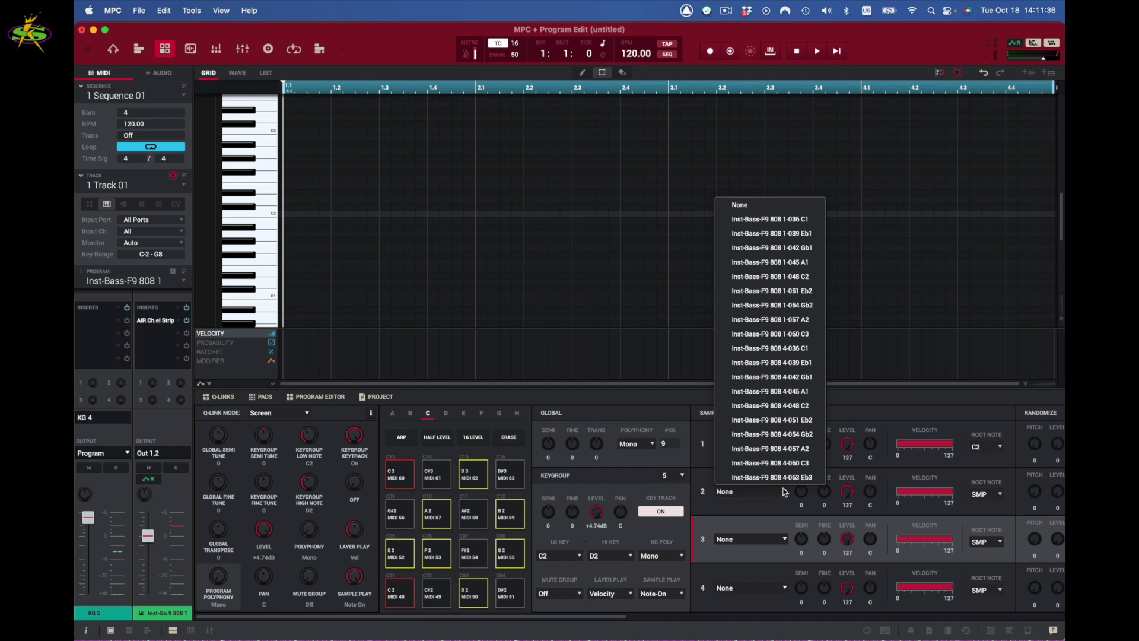
click(754, 521)
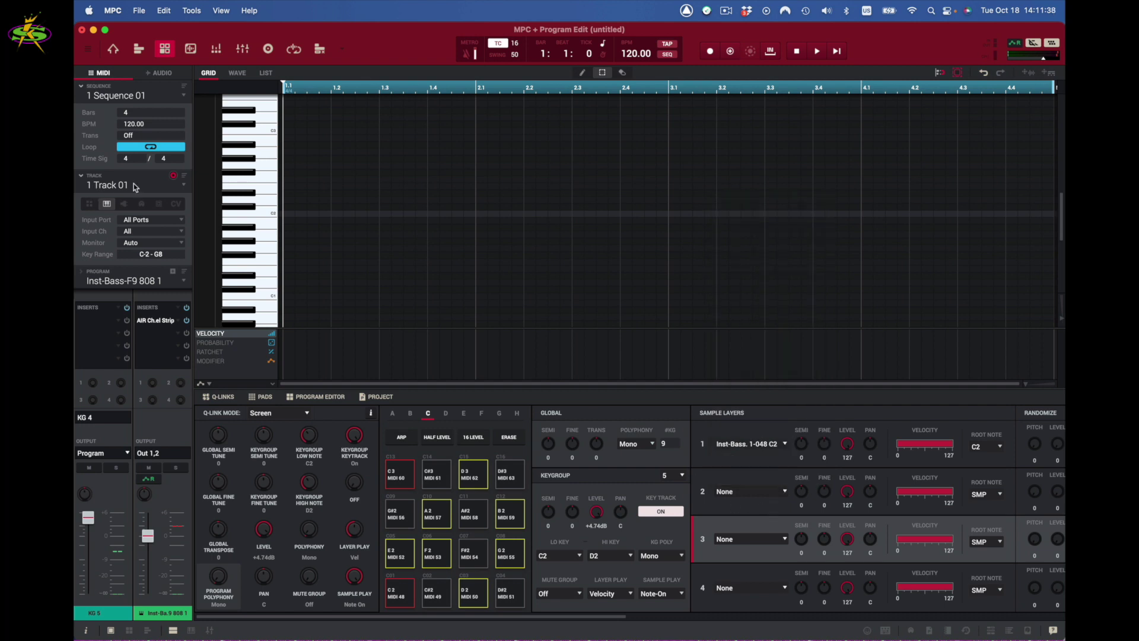
click(241, 228)
click(244, 215)
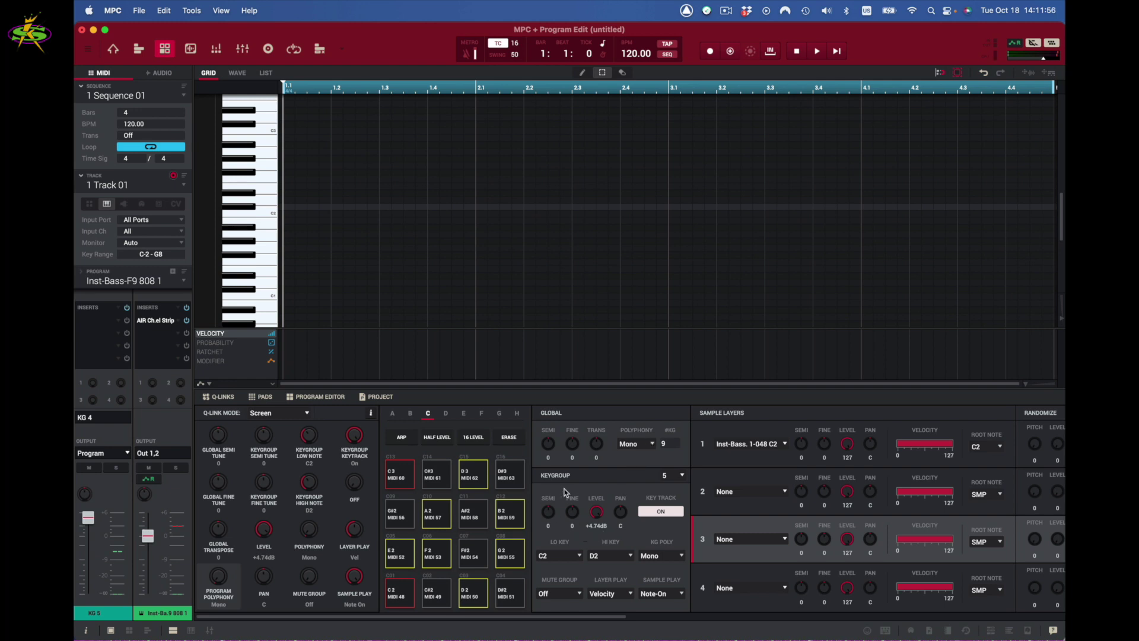
click(682, 476)
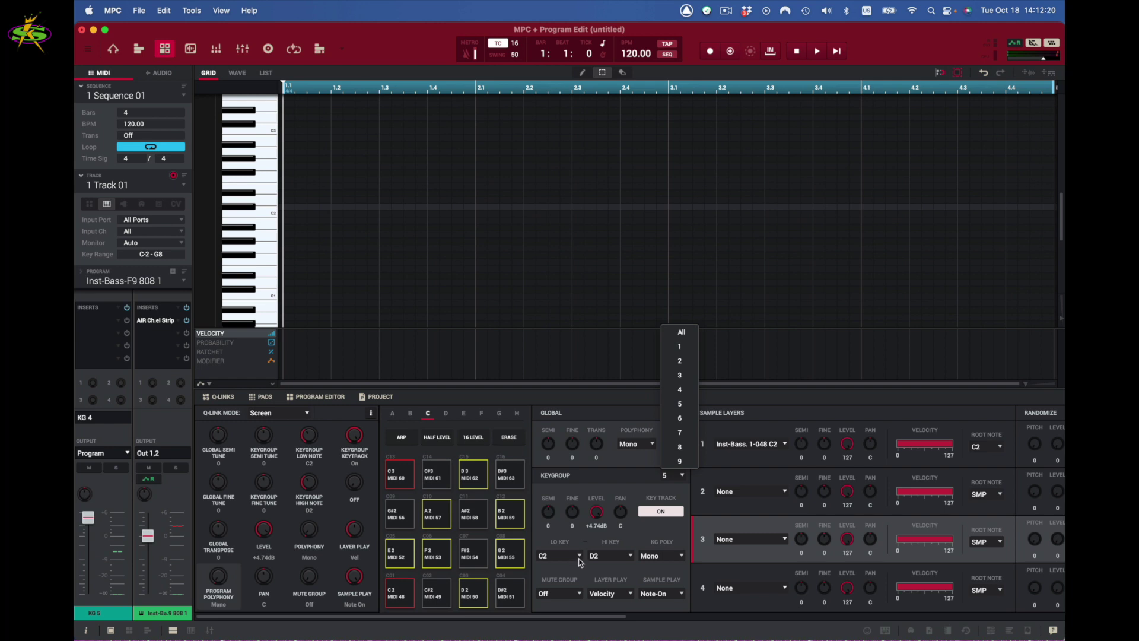
- Change keygroup 5's high key from D2 to G6
click(632, 556)
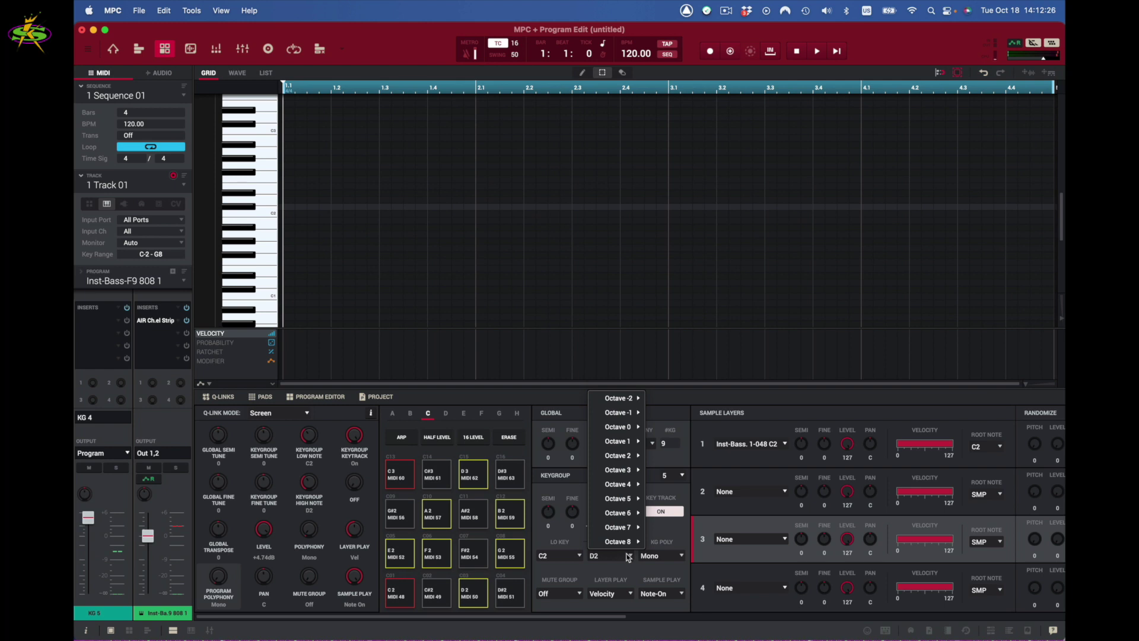
mouse_move(624, 513)
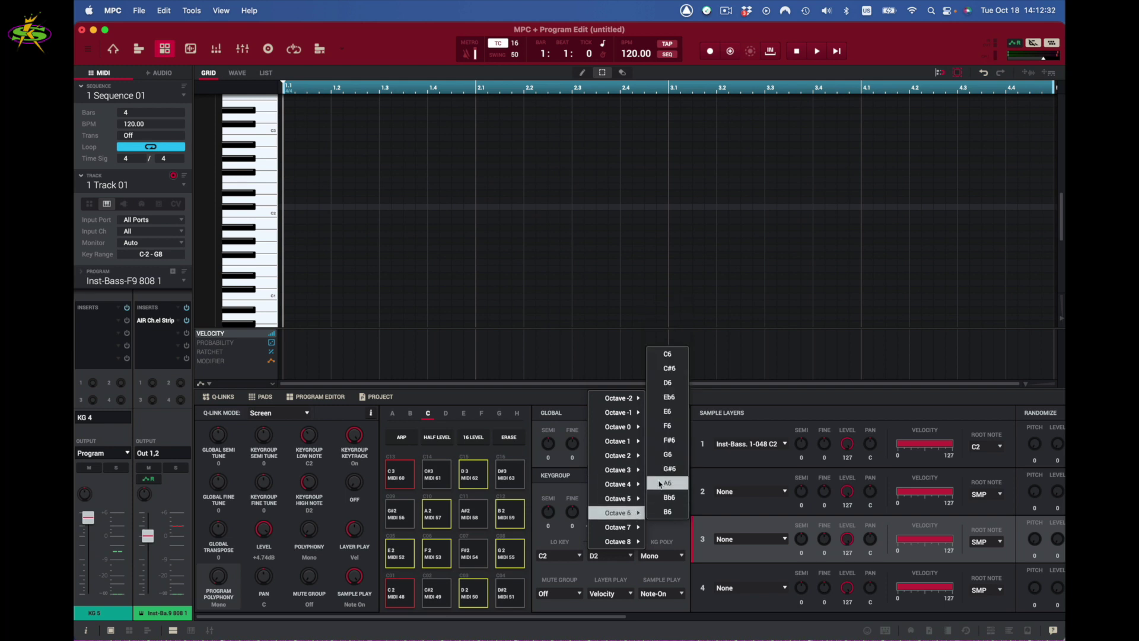
click(666, 454)
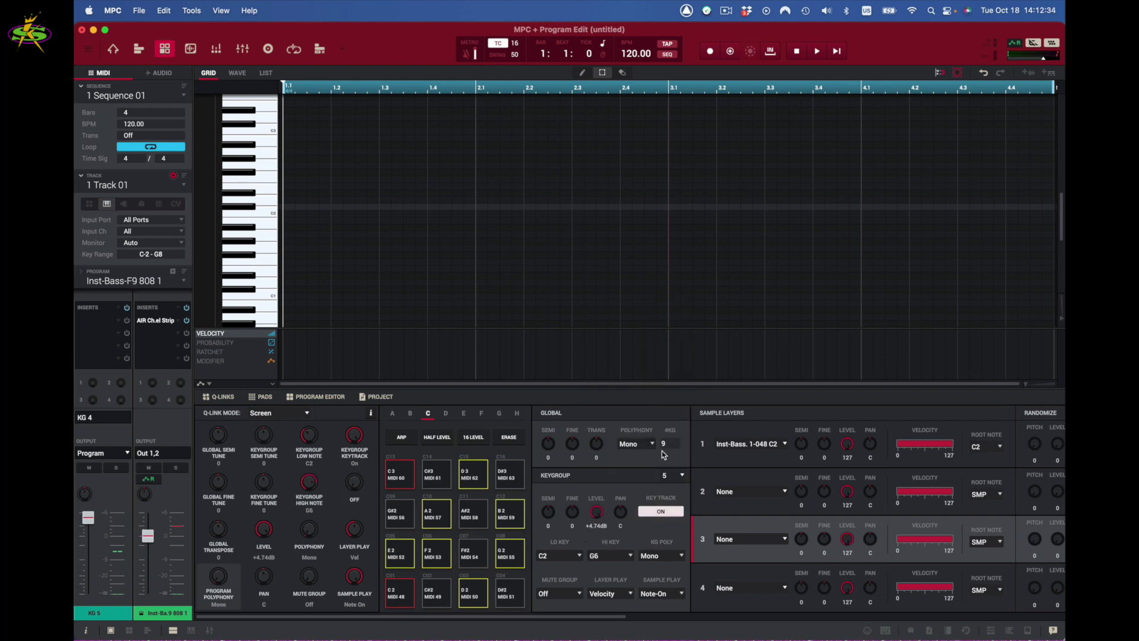
- Play low notes and a run from C2 to C3, selecting keygroup 3 with its Gb1 sample
click(242, 249)
click(242, 219)
mouse_move(242, 220)
mouse_down()
mouse_move(256, 105)
mouse_move(271, 191)
mouse_move(257, 320)
mouse_up()
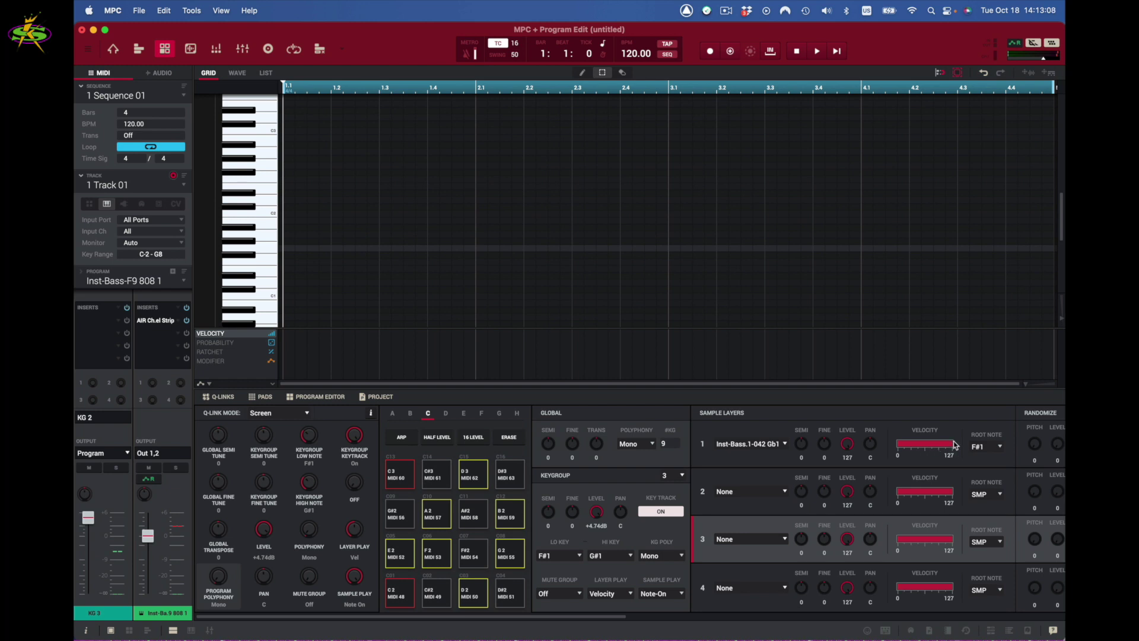
- Limit layer 1 to velocities 0–68 and add Inst-Bass 1-060 C3 on layer 2 at 66–127
drag(948, 446, 926, 449)
drag(899, 492, 926, 494)
click(782, 491)
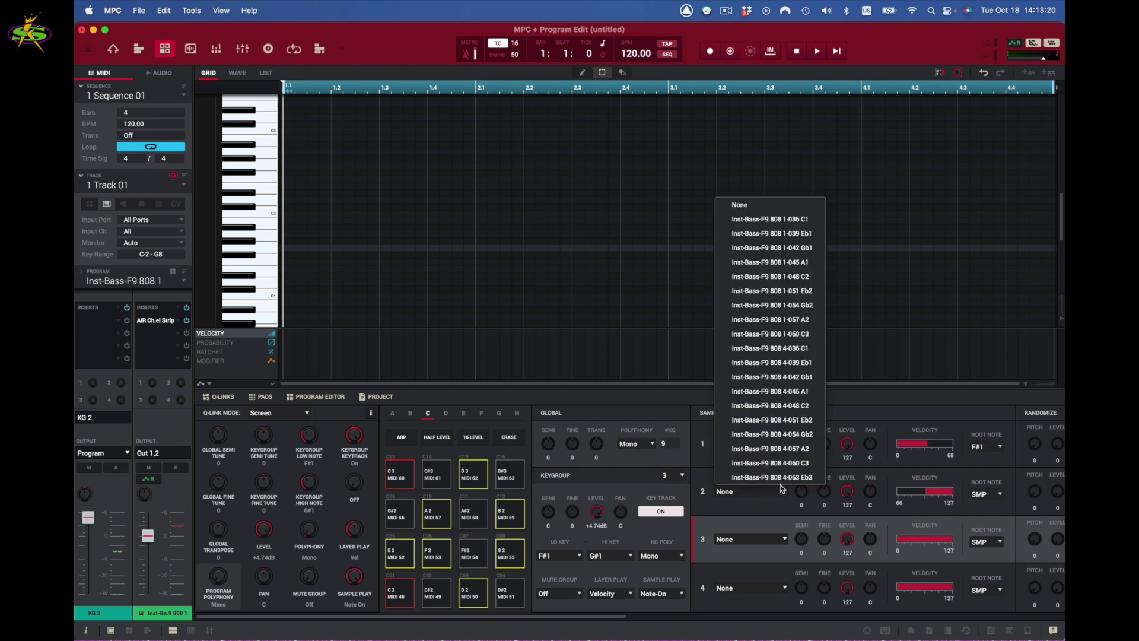
click(801, 334)
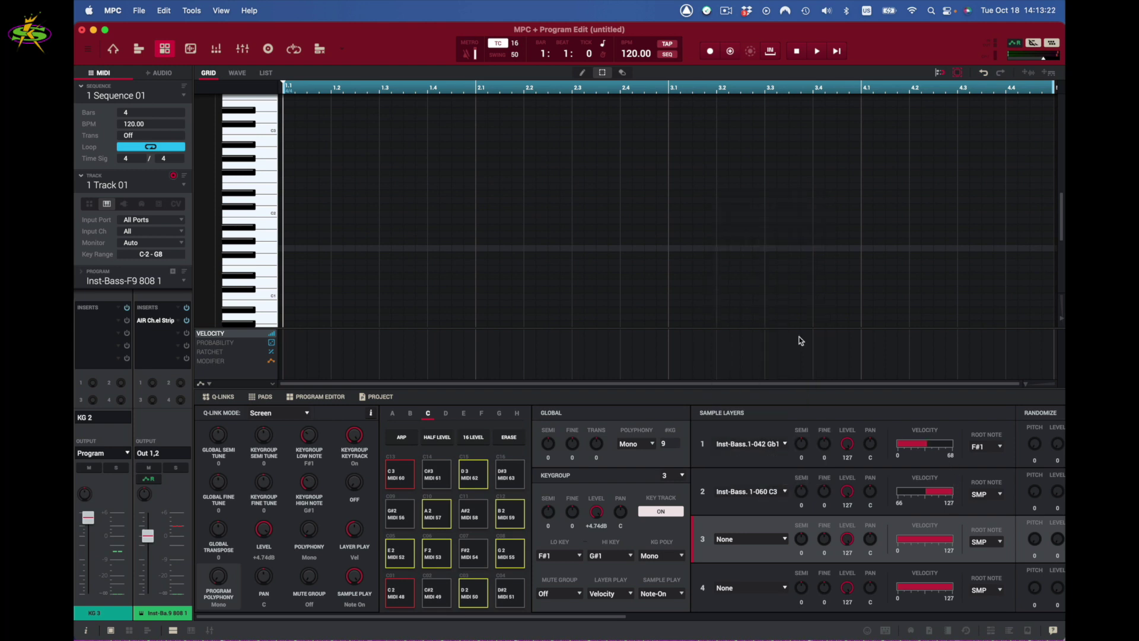
- Audition the velocity layers on low keys, moving between keygroups 3 and 4
click(268, 249)
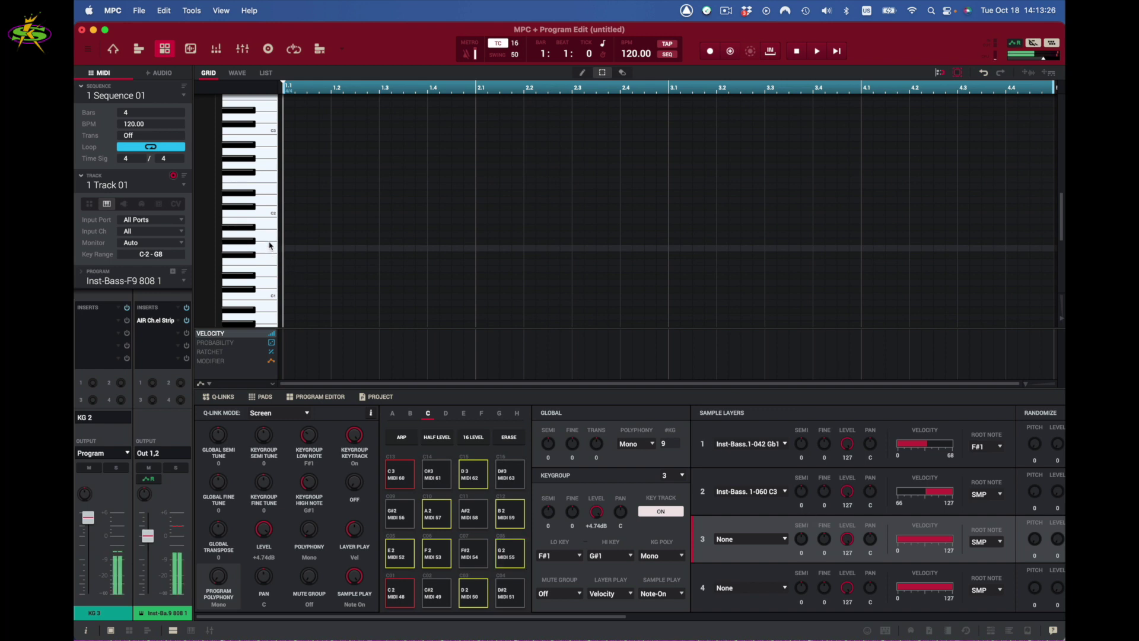
click(270, 238)
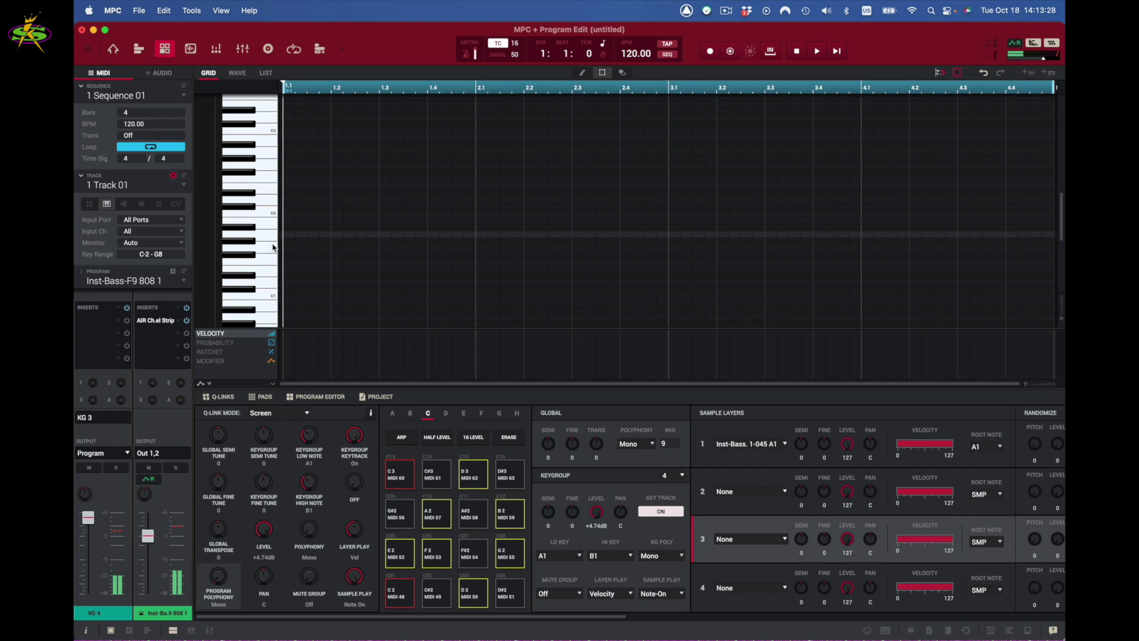
click(272, 244)
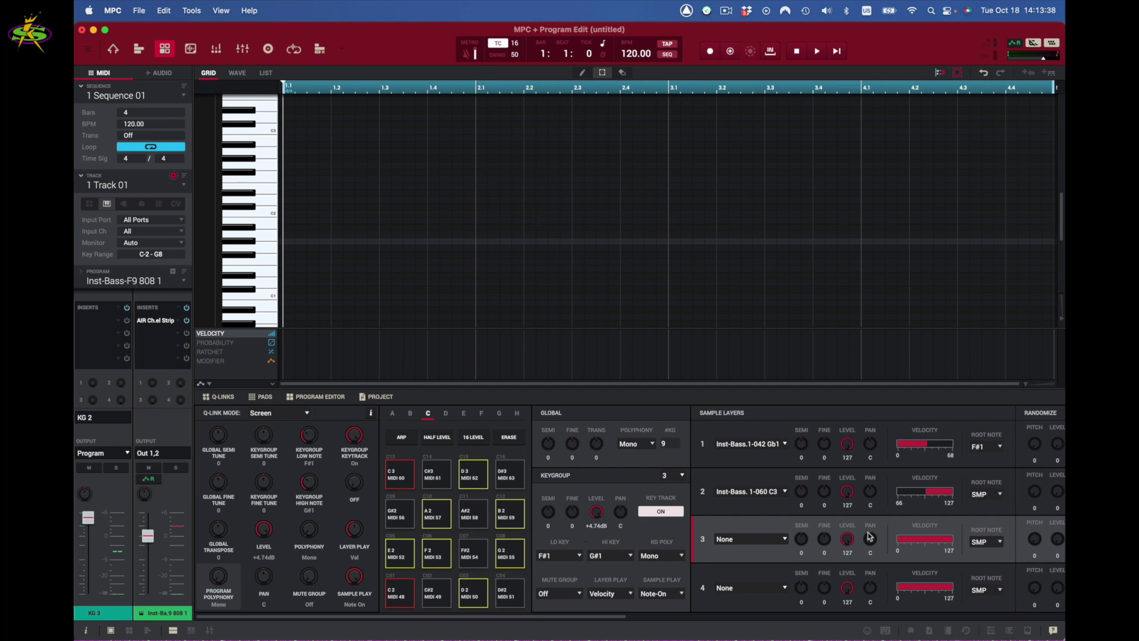
scroll(870, 535, right, 6)
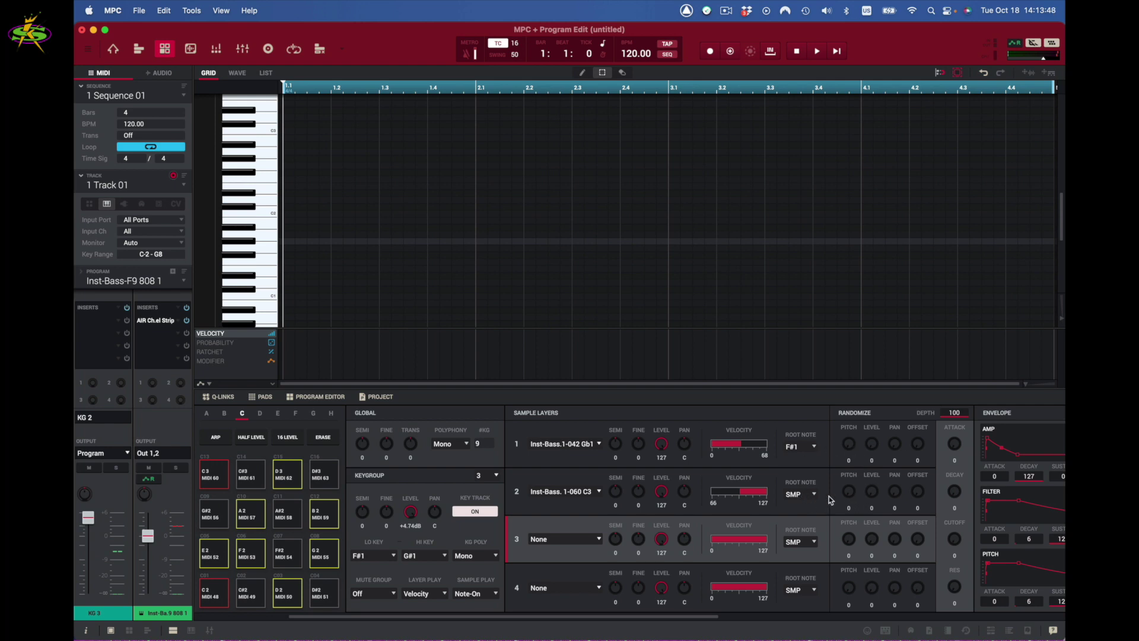
scroll(1031, 569, right, 5)
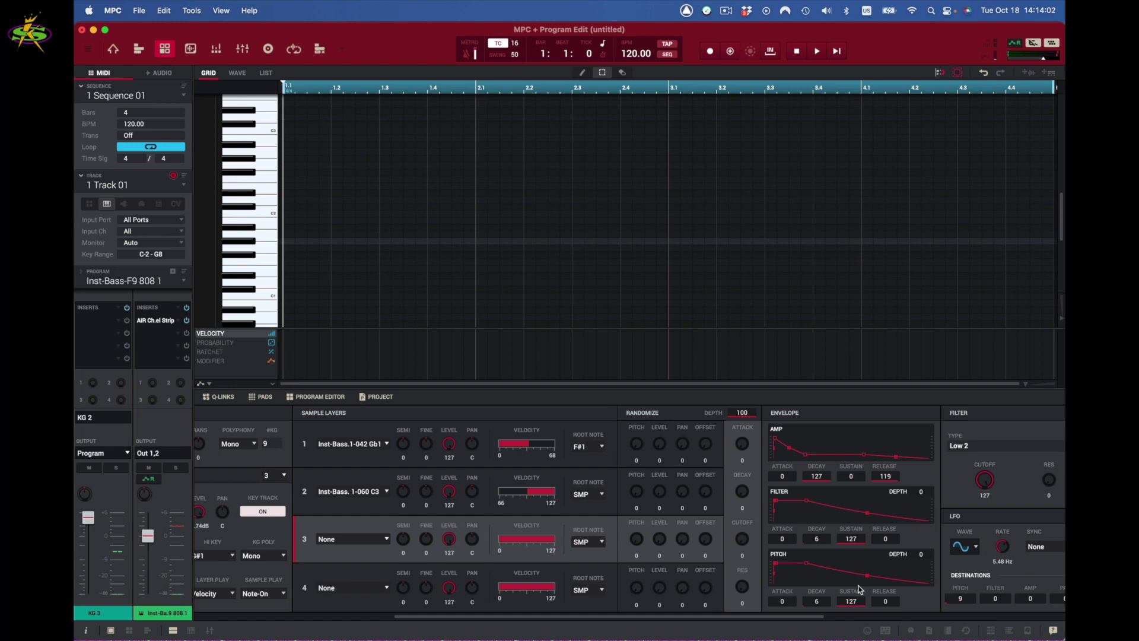
scroll(890, 578, right, 5)
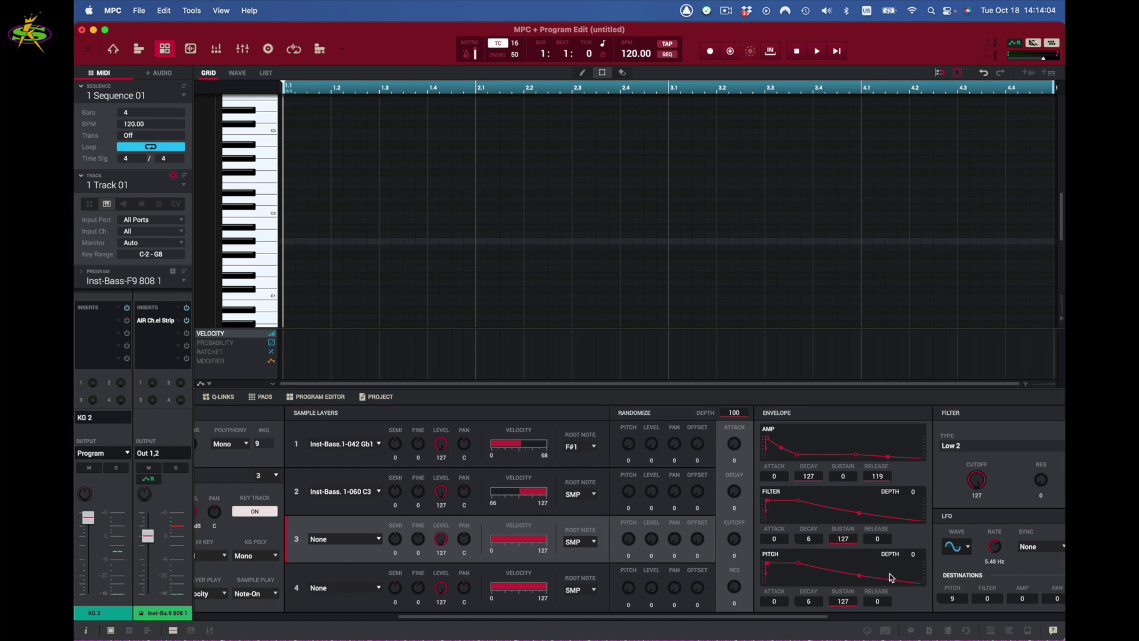
scroll(890, 577, right, 10)
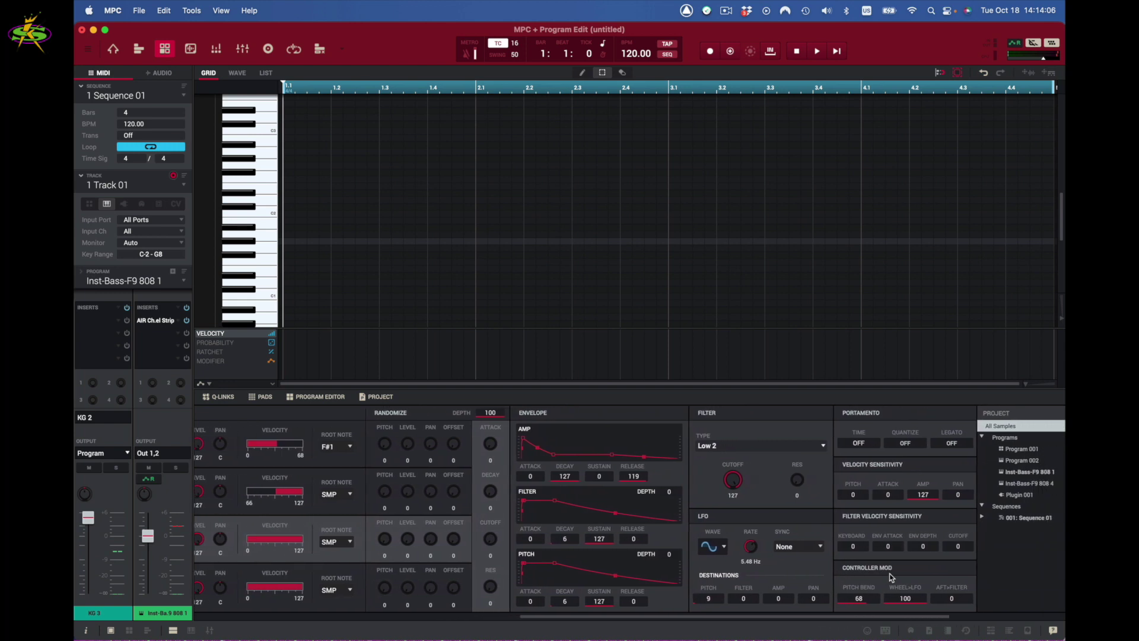
scroll(890, 577, right, 3)
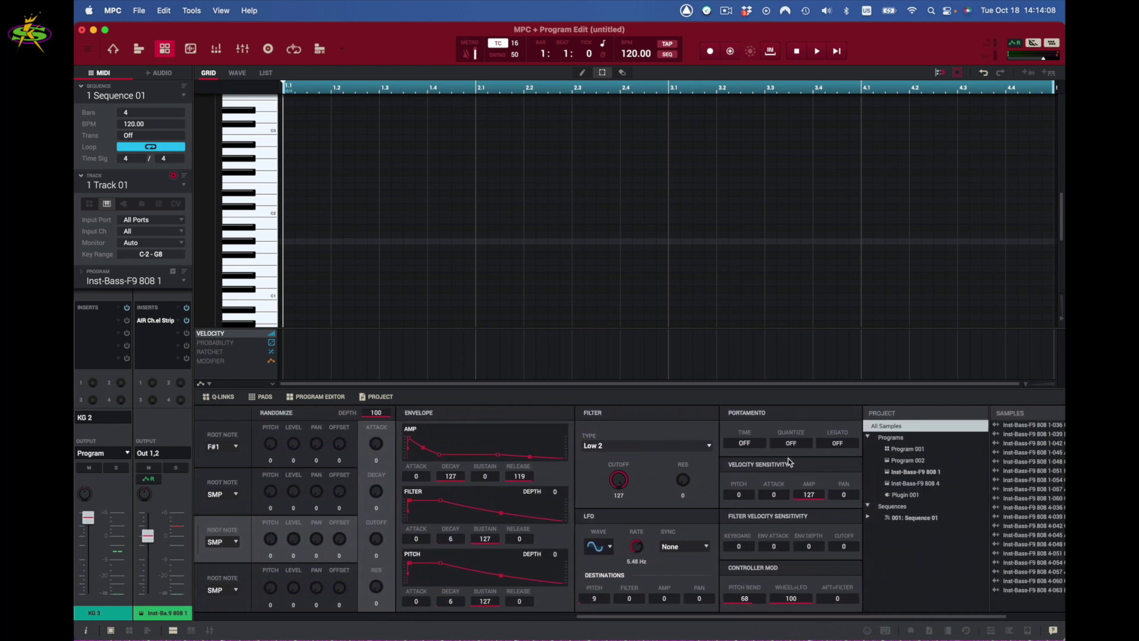